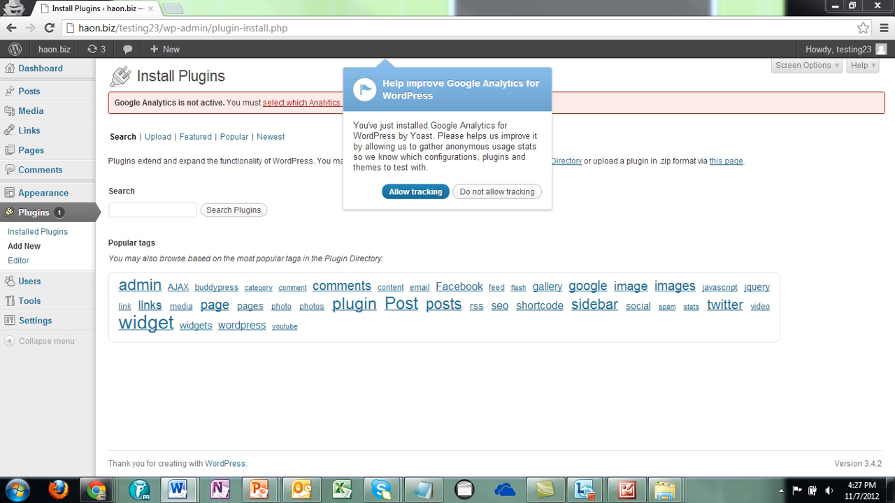
# Step: Search the plugin directory for "all in one seo plugin"
pyautogui.click(153, 210)
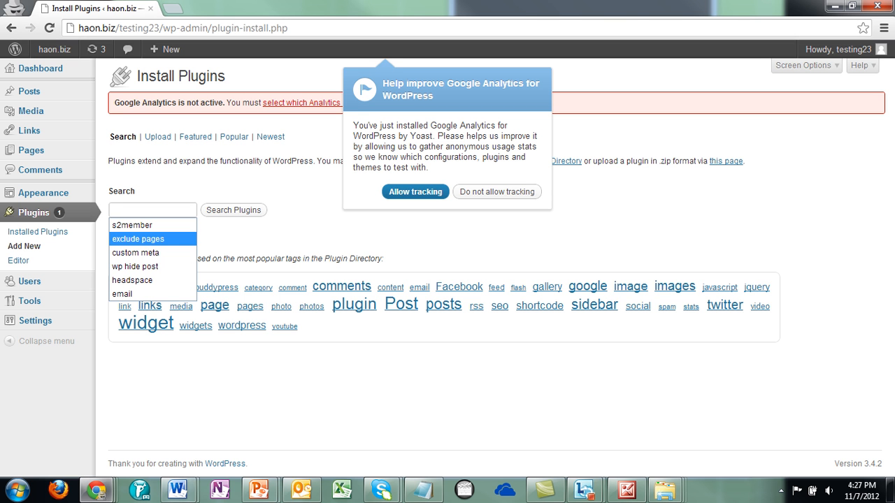
pyautogui.write('al')
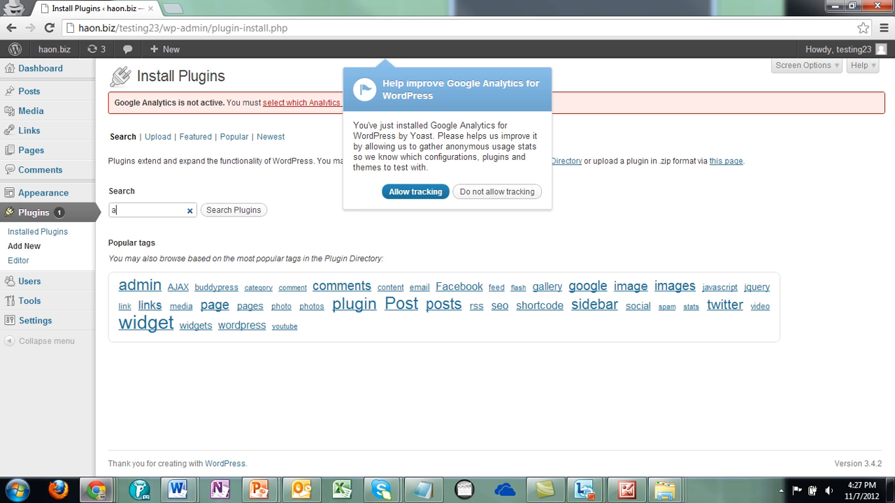
pyautogui.write('l in sone')
pyautogui.press('BackSpace')
pyautogui.press('BackSpace')
pyautogui.press('BackSpace')
pyautogui.press('BackSpace')
pyautogui.write('one seo plugin')
pyautogui.press('Return')
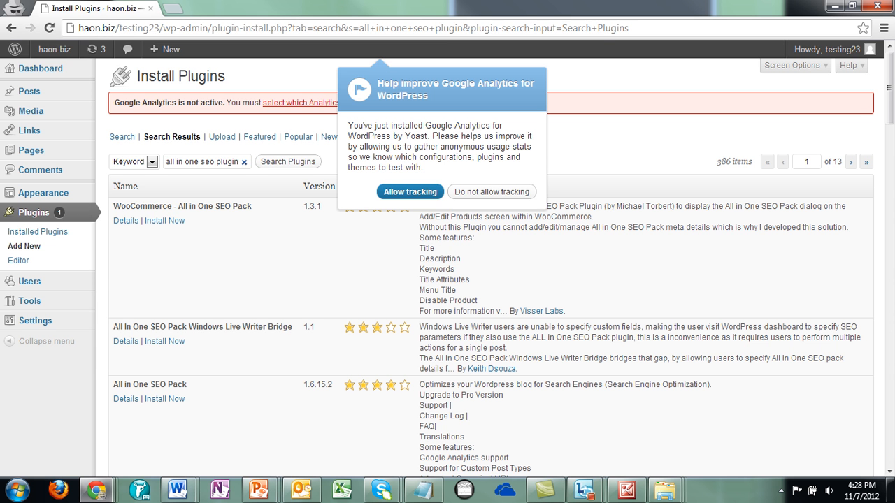
# Step: Allow anonymous usage tracking for Google Analytics for WordPress and search the plugins to install for "all in one seo plugin"
pyautogui.click(409, 192)
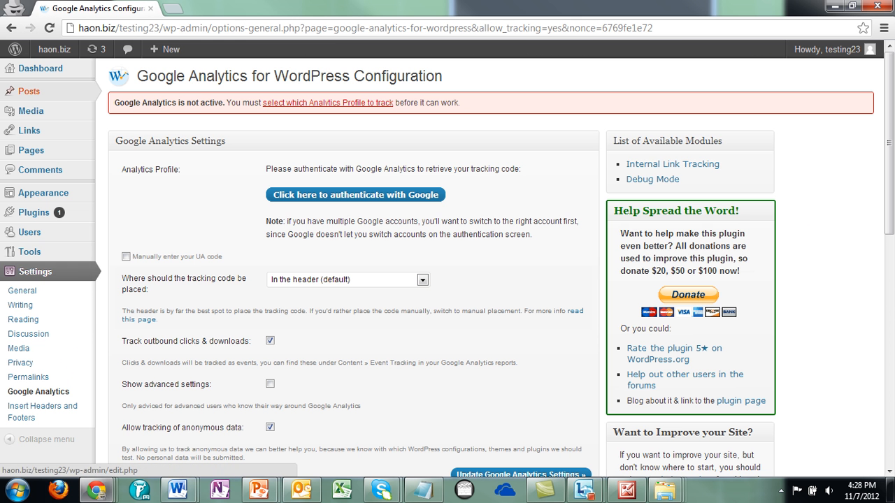
pyautogui.moveTo(33, 212)
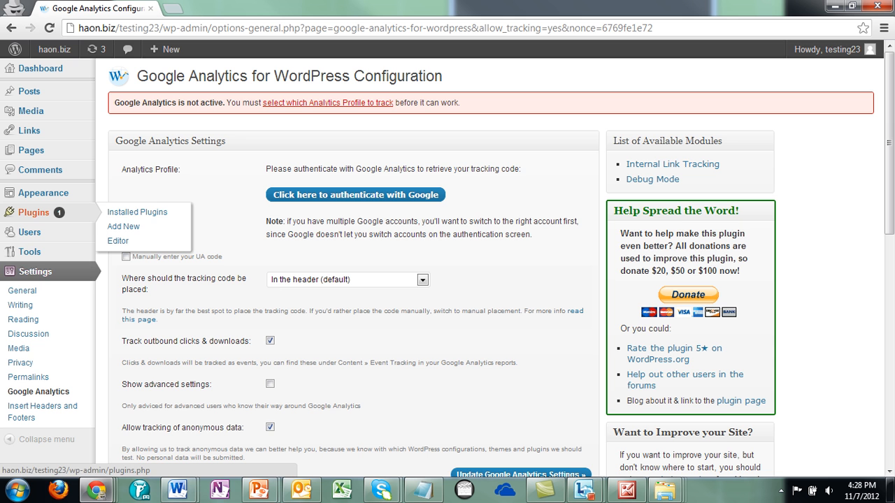
pyautogui.click(123, 226)
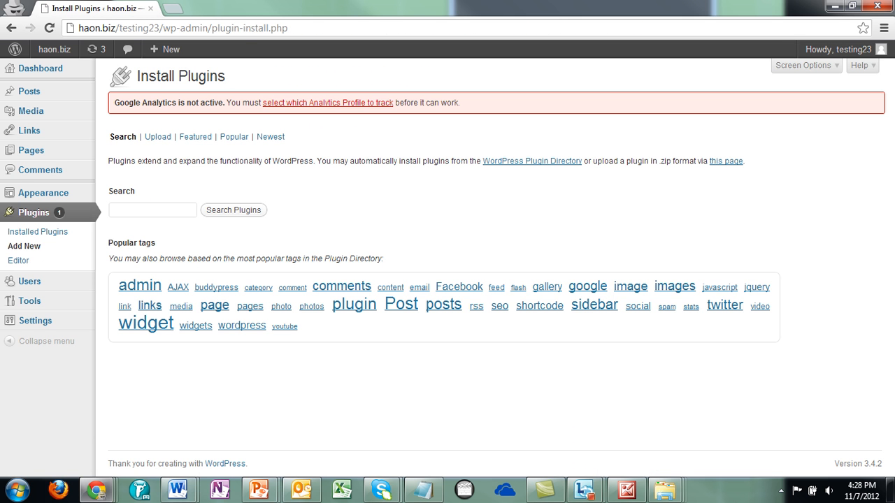
pyautogui.click(151, 210)
pyautogui.write('all in one seo plug')
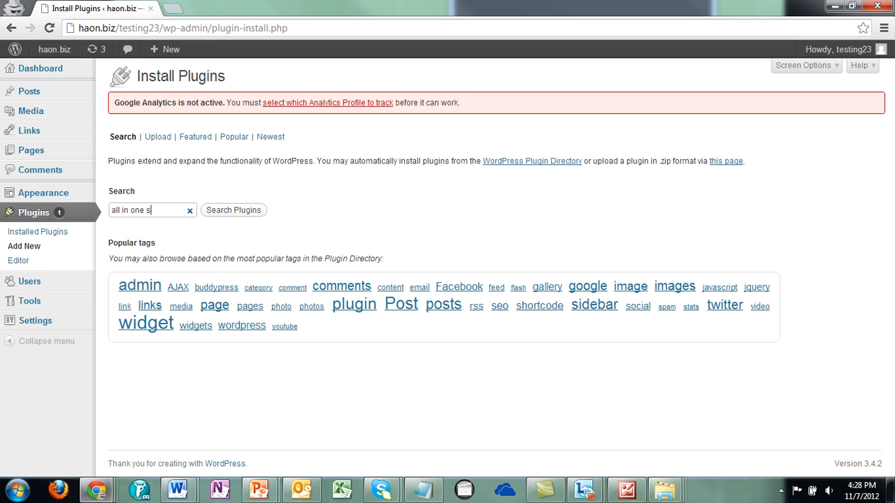
pyautogui.write('in')
pyautogui.press('Tab')
pyautogui.press('Return')
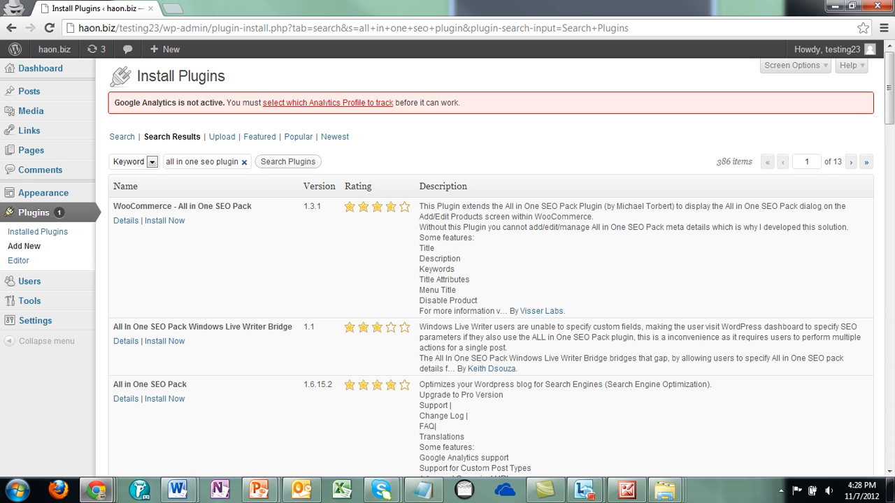
# Step: Install the All in One SEO Pack plugin from the search results and activate it
pyautogui.scroll(-3, 490, 279)
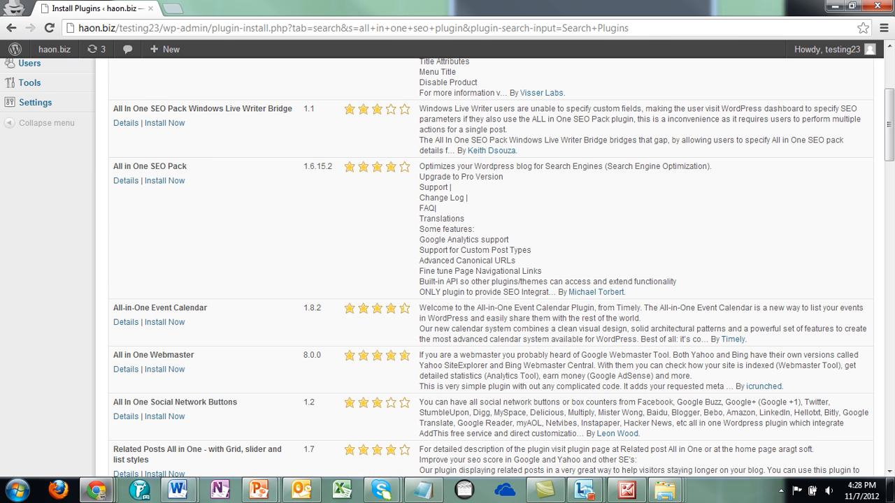
pyautogui.scroll(2, 489, 279)
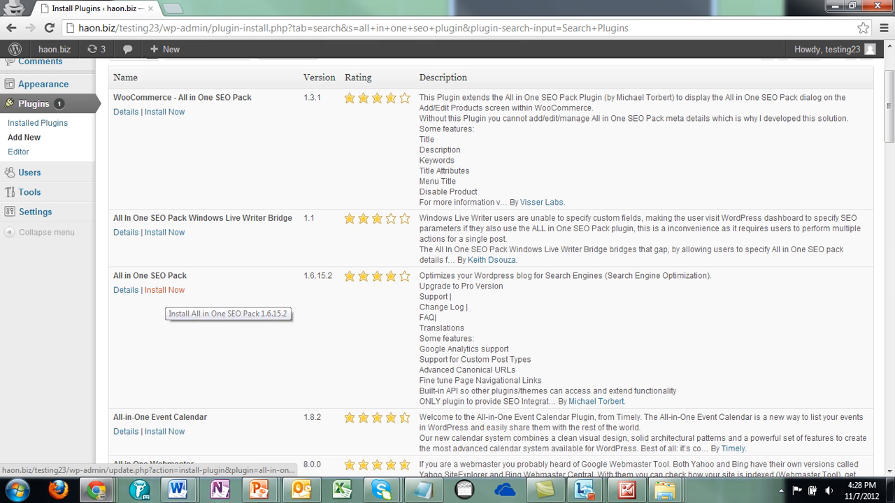
pyautogui.click(165, 291)
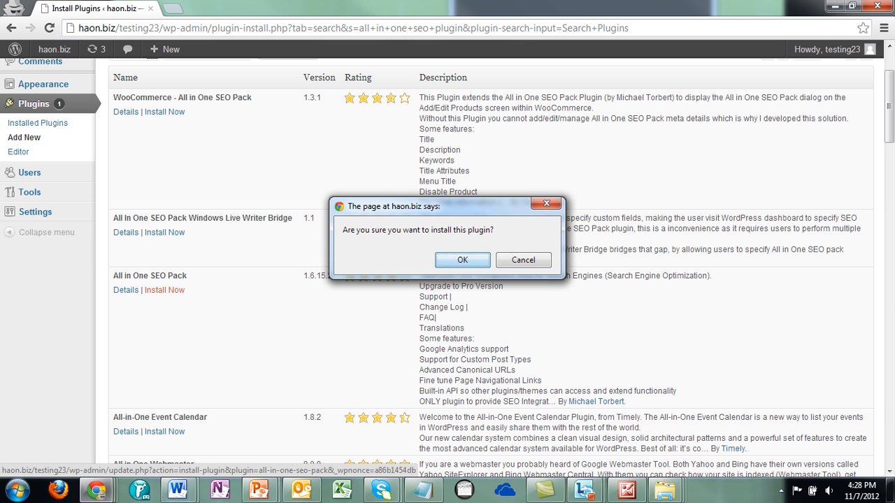
pyautogui.click(462, 259)
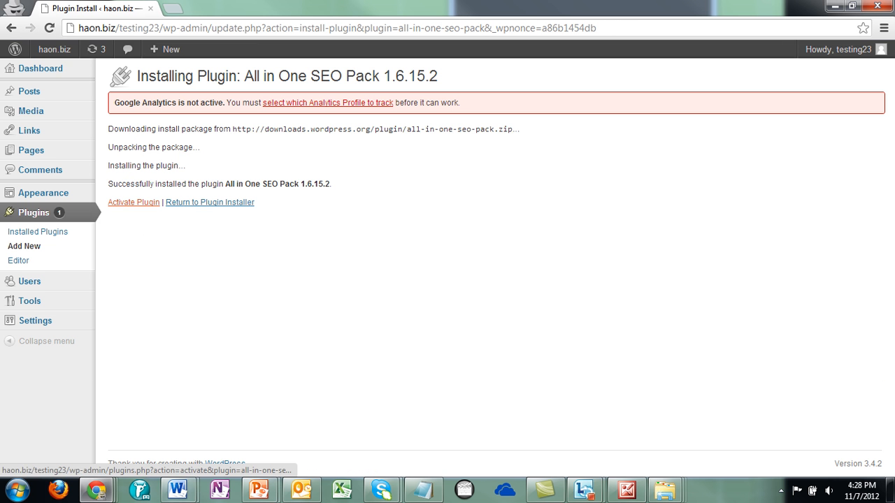
pyautogui.click(134, 203)
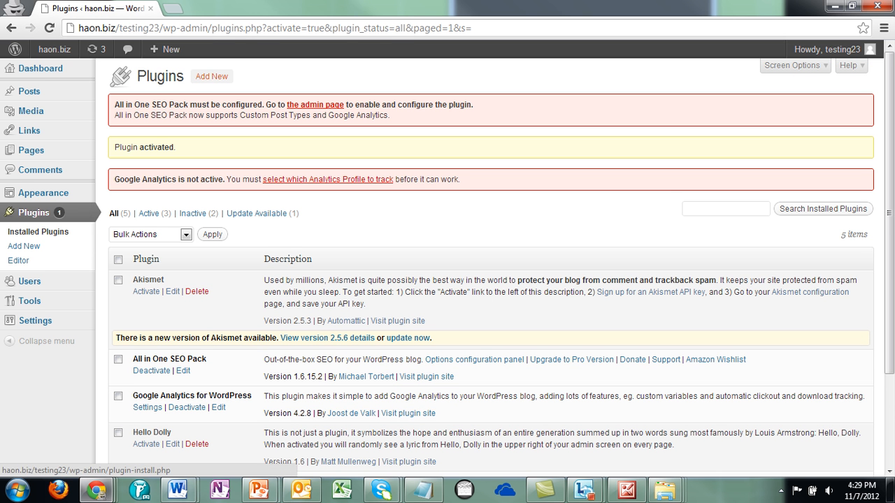
# Step: Activate the Akismet plugin in the list of installed plugins
pyautogui.click(211, 76)
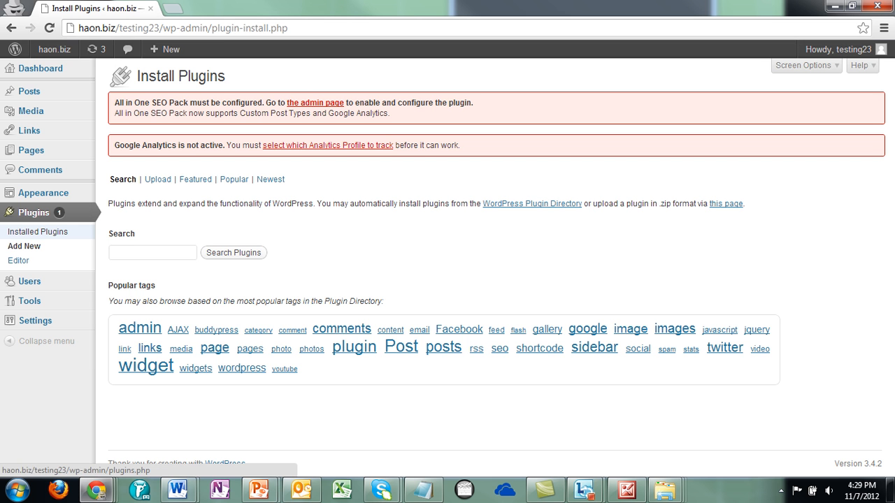
pyautogui.click(37, 231)
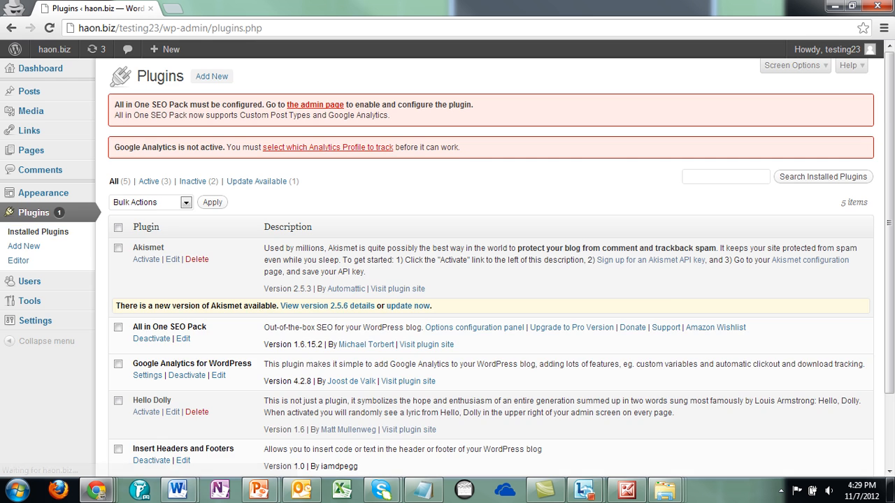
pyautogui.scroll(-3, 490, 280)
pyautogui.scroll(3, 490, 280)
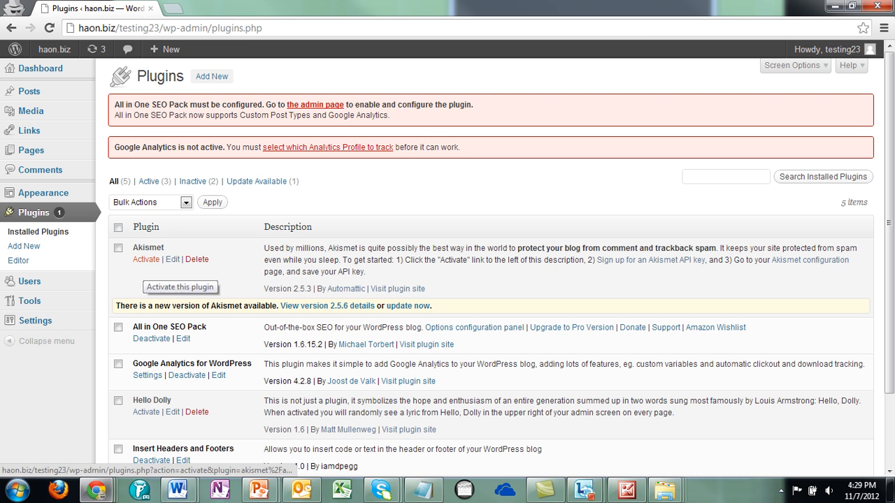
pyautogui.click(146, 260)
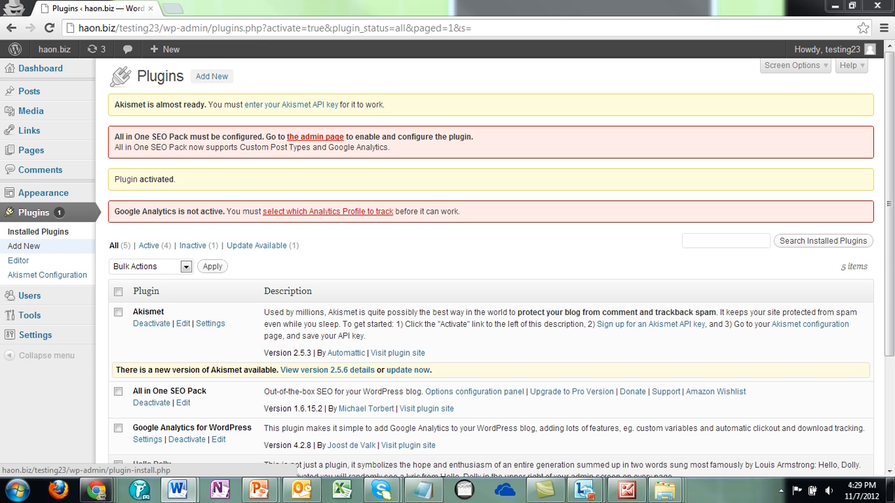
# Step: Search the plugin directory for "google xml sitemap"
pyautogui.click(24, 246)
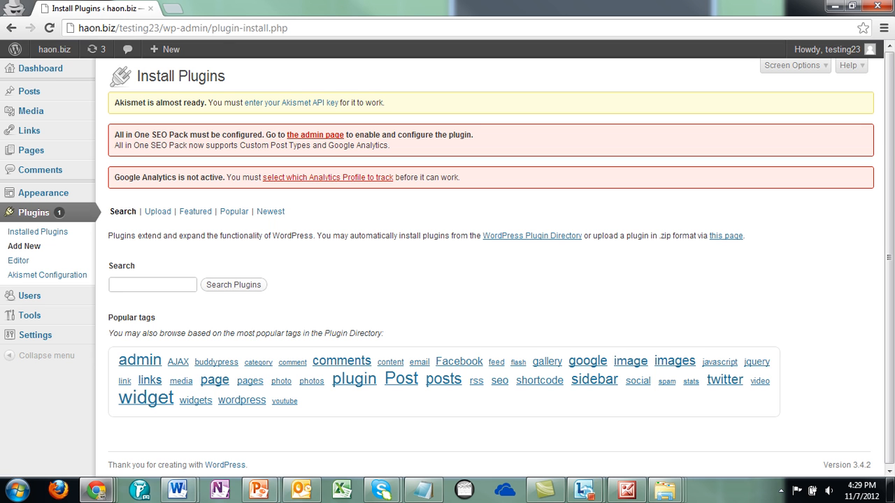
pyautogui.write('google xml site')
pyautogui.write('map')
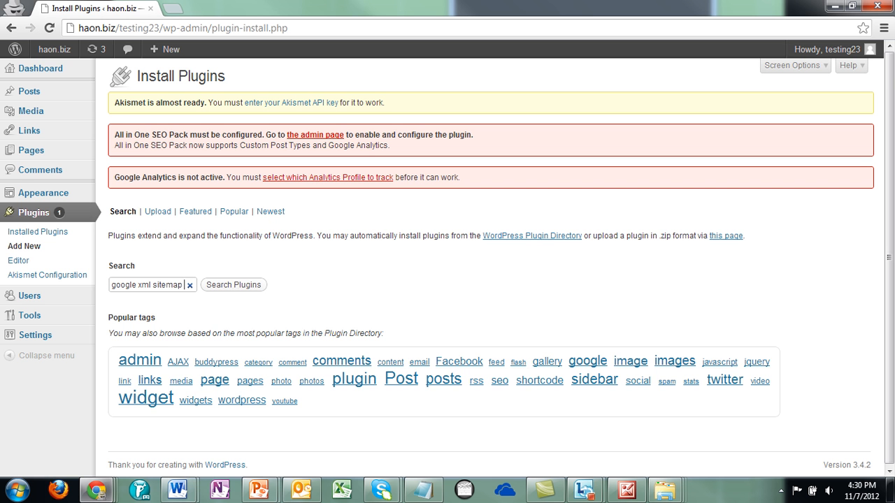
pyautogui.press('Tab')
pyautogui.press('Return')
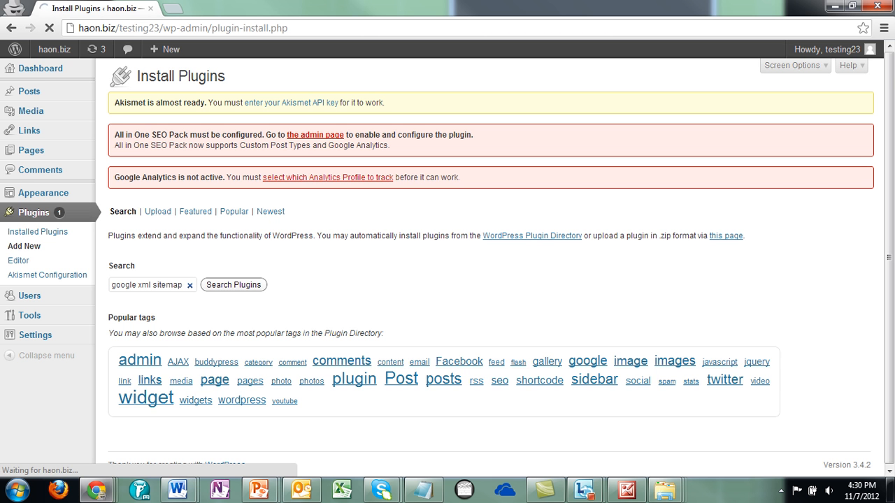
# Step: Install the Google XML Sitemap plugin from the search results and activate it
pyautogui.scroll(-3, 489, 294)
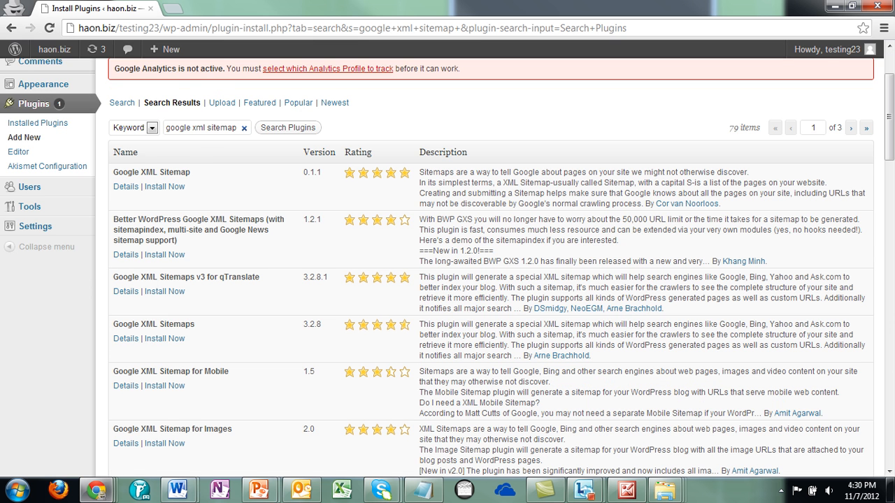
pyautogui.scroll(3, 490, 293)
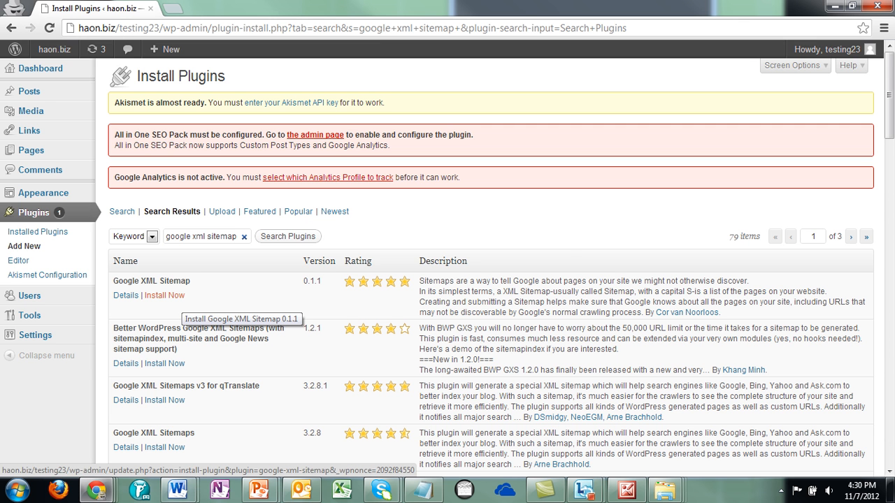
pyautogui.click(168, 295)
pyautogui.press('Return')
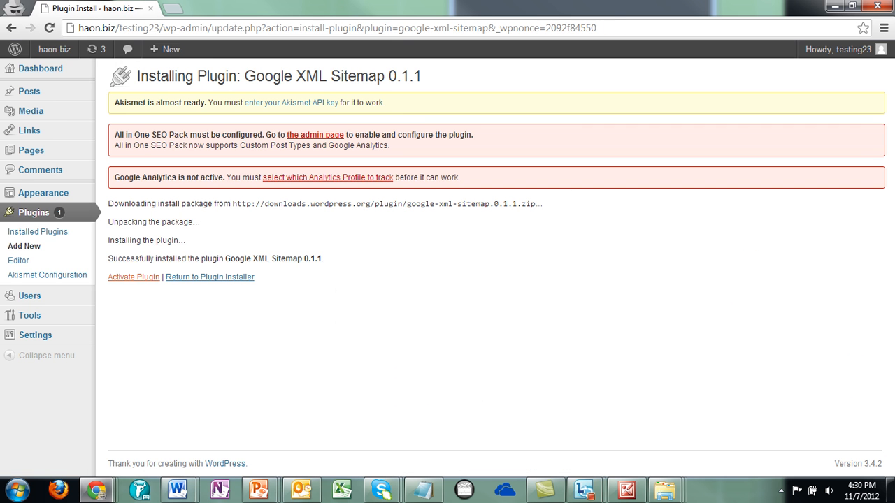
pyautogui.click(133, 278)
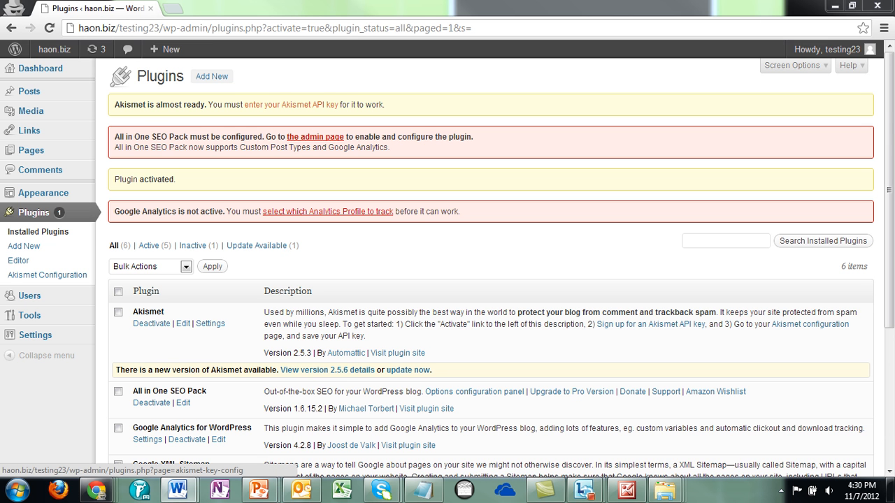
# Step: Open the Akismet configuration page and review its API key and server connectivity sections
pyautogui.click(292, 105)
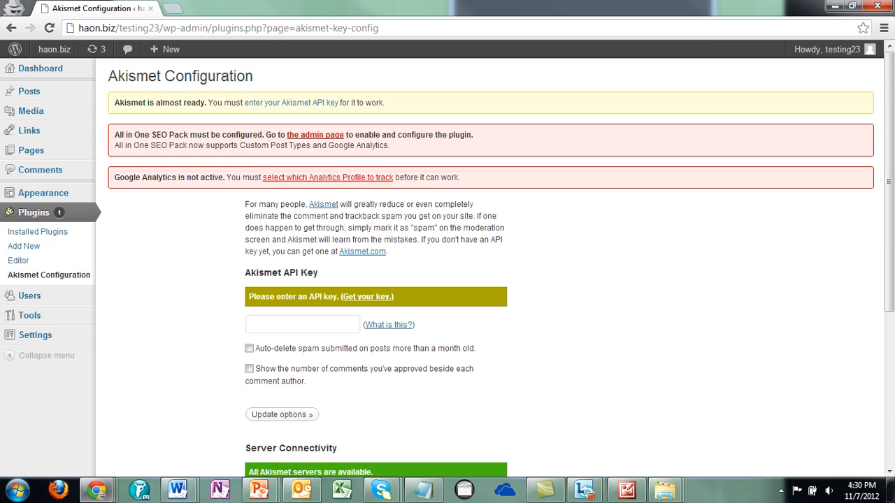
pyautogui.scroll(-3, 490, 280)
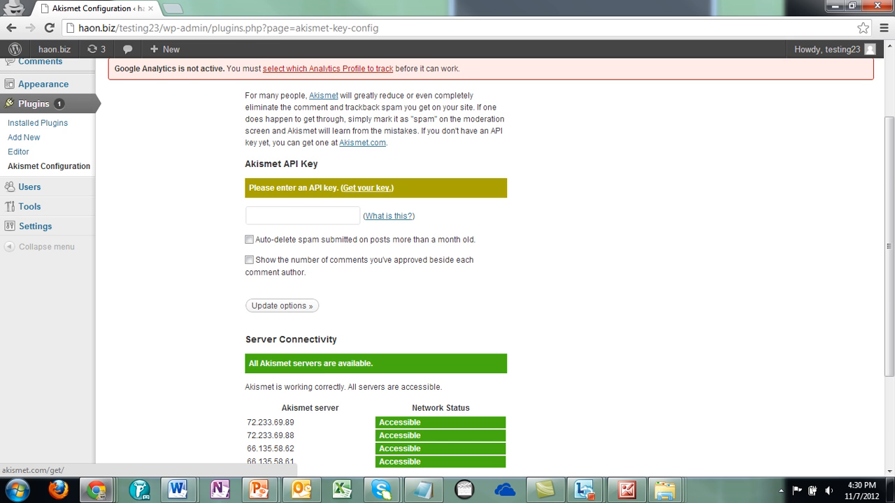
pyautogui.scroll(3, 367, 187)
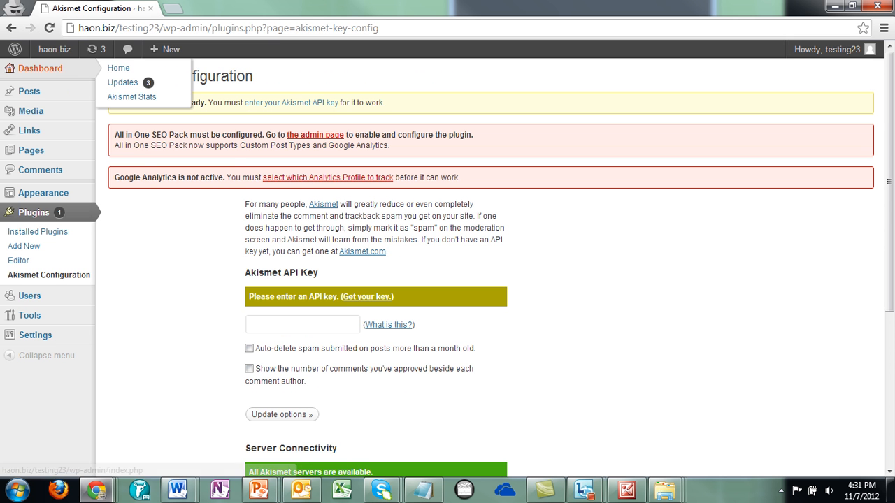
# Step: Open the All in One SEO plugin options from the dashboard and set the Plugin Status to Enabled
pyautogui.click(41, 68)
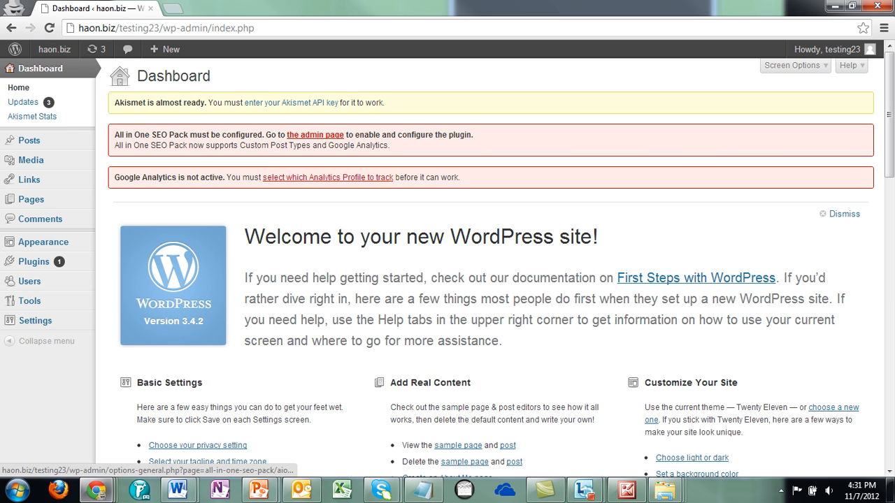
pyautogui.click(315, 135)
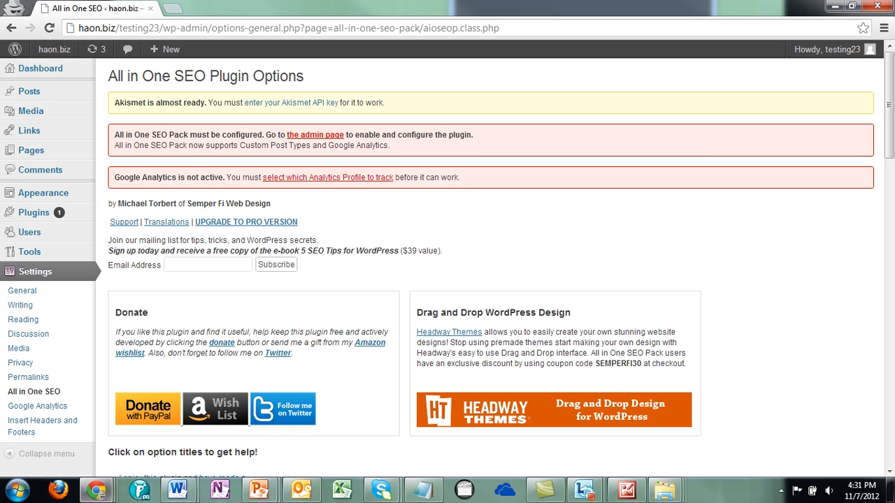
pyautogui.scroll(-2, 490, 280)
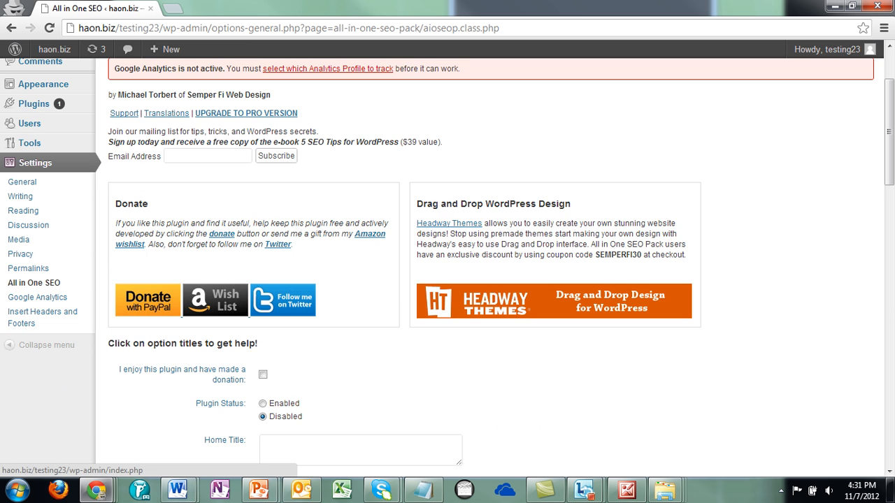
pyautogui.scroll(2, 489, 280)
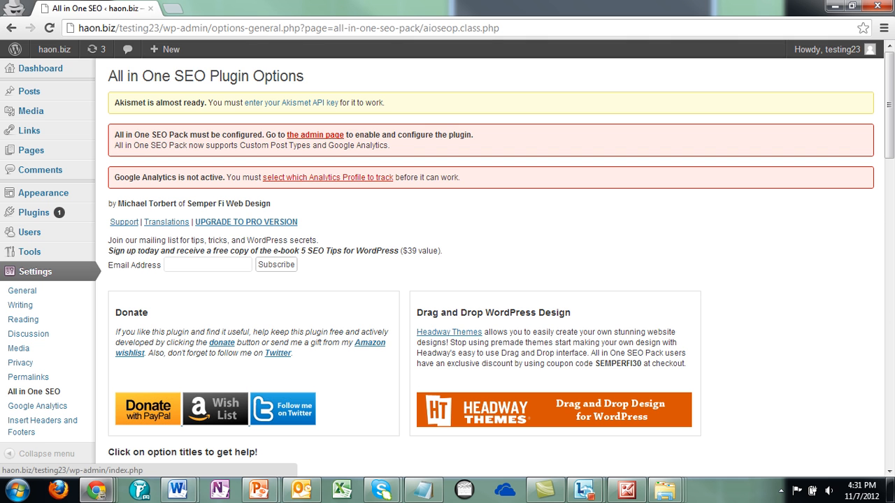
pyautogui.scroll(-3, 490, 280)
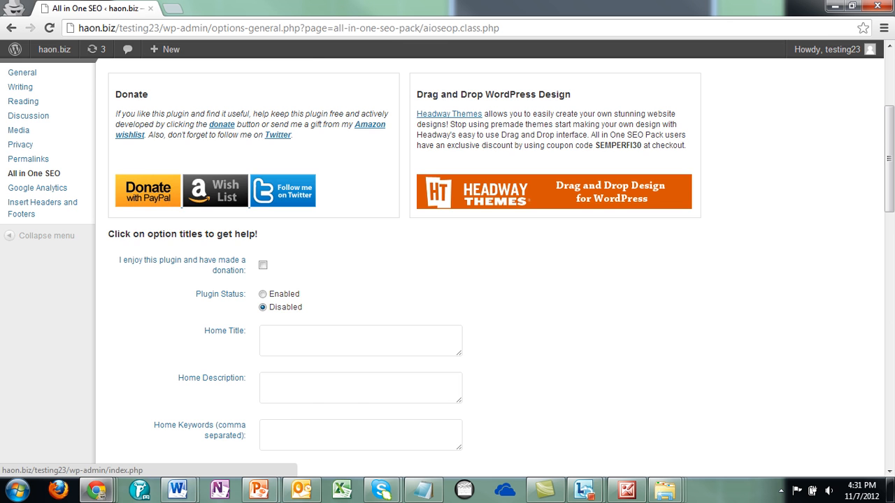
pyautogui.scroll(-2, 447, 279)
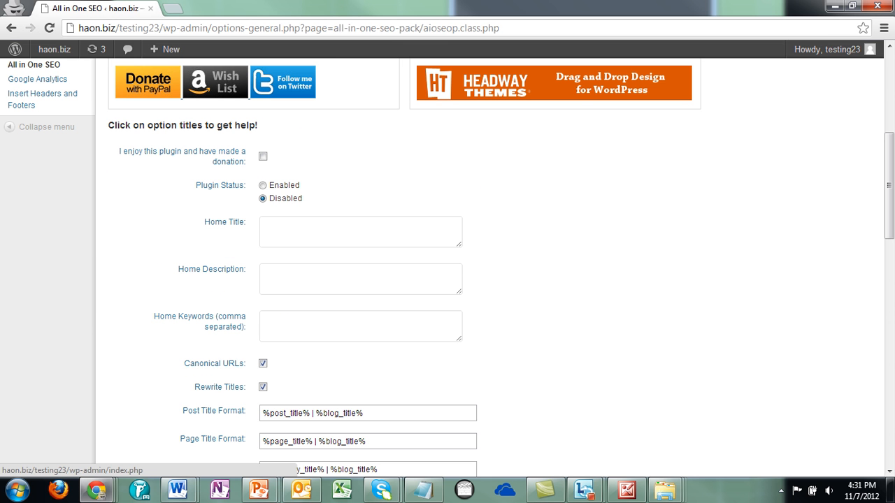
pyautogui.click(263, 186)
# Step: Examine the Home Title, Home Description and Home Keywords fields in the All in One SEO options
pyautogui.scroll(-2, 448, 279)
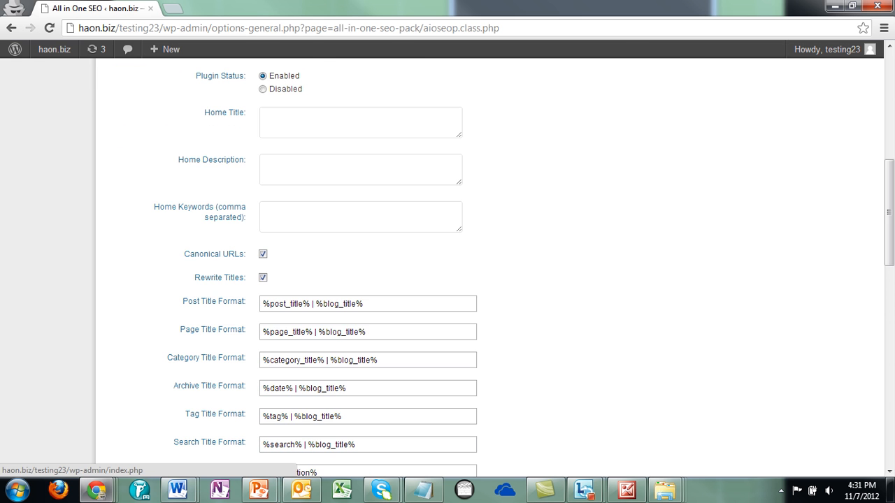
pyautogui.scroll(2, 448, 280)
pyautogui.scroll(-2, 447, 280)
pyautogui.scroll(2, 447, 280)
pyautogui.click(361, 231)
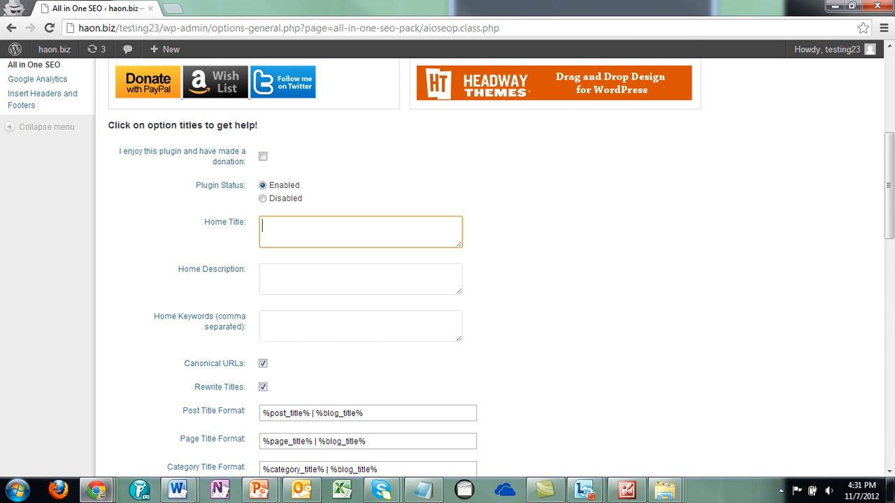
pyautogui.scroll(-2, 448, 280)
pyautogui.click(361, 170)
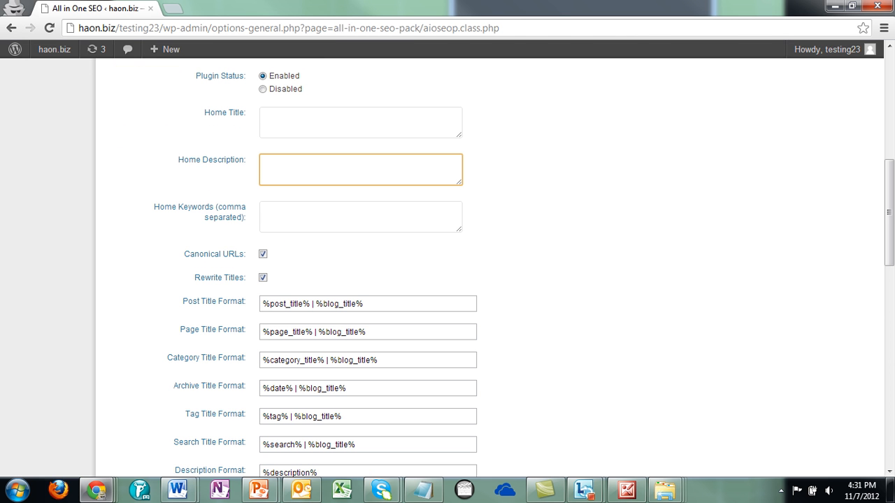
pyautogui.click(361, 216)
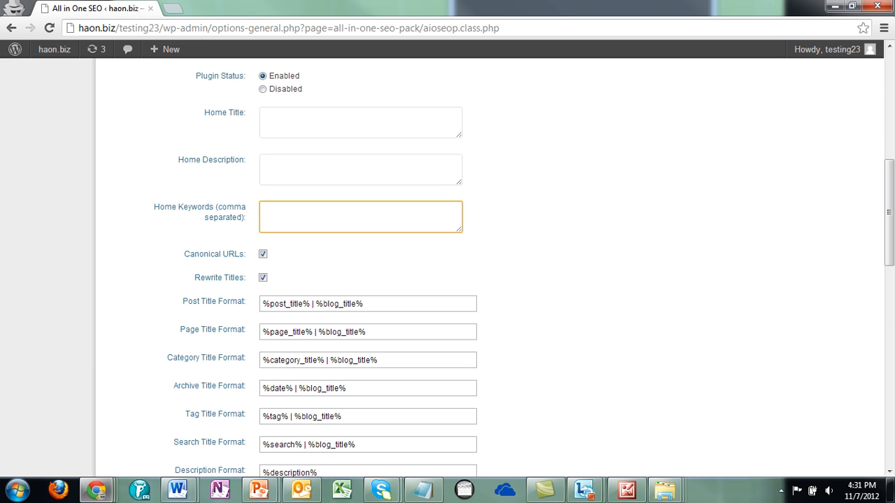
# Step: Review the remaining All in One SEO options, from the title formats to the META keyword, noindex and additional header settings
pyautogui.scroll(-12, 447, 279)
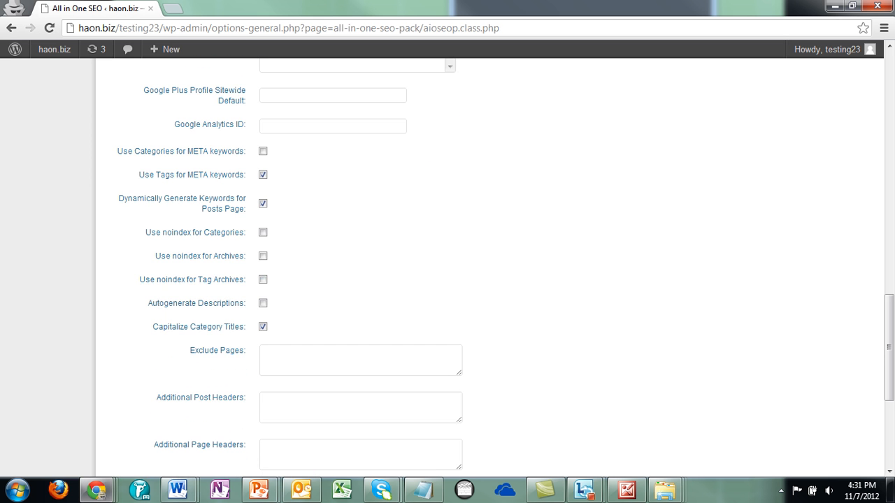
pyautogui.scroll(6, 448, 279)
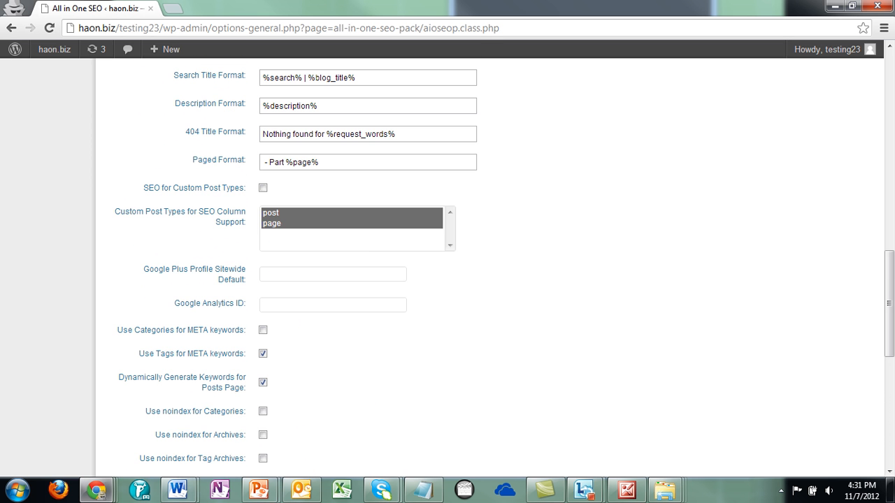
pyautogui.scroll(-5, 447, 279)
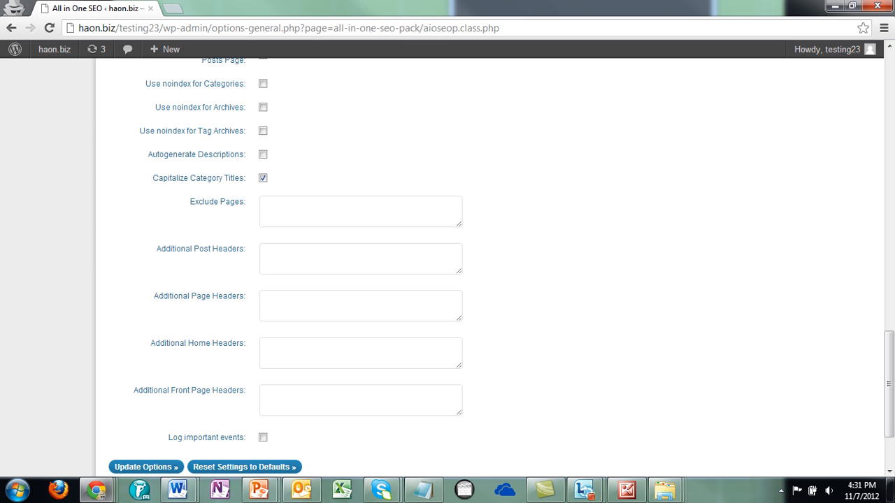
pyautogui.scroll(8, 448, 279)
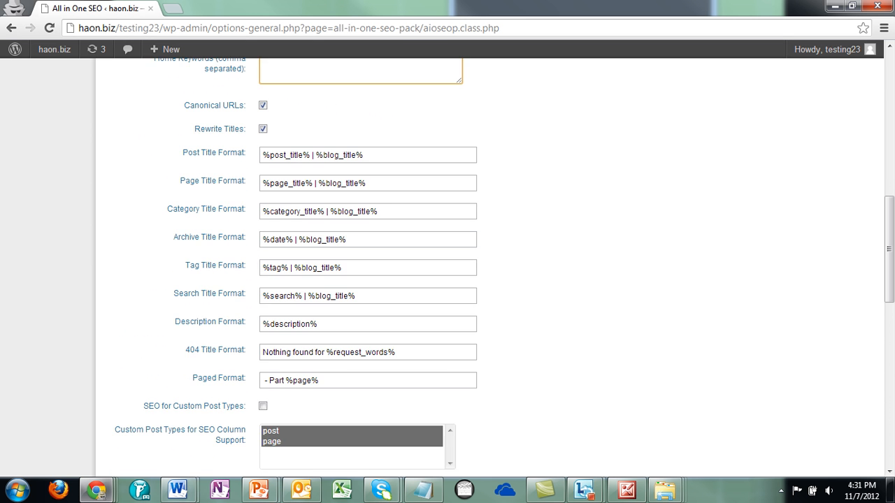
pyautogui.scroll(5, 448, 279)
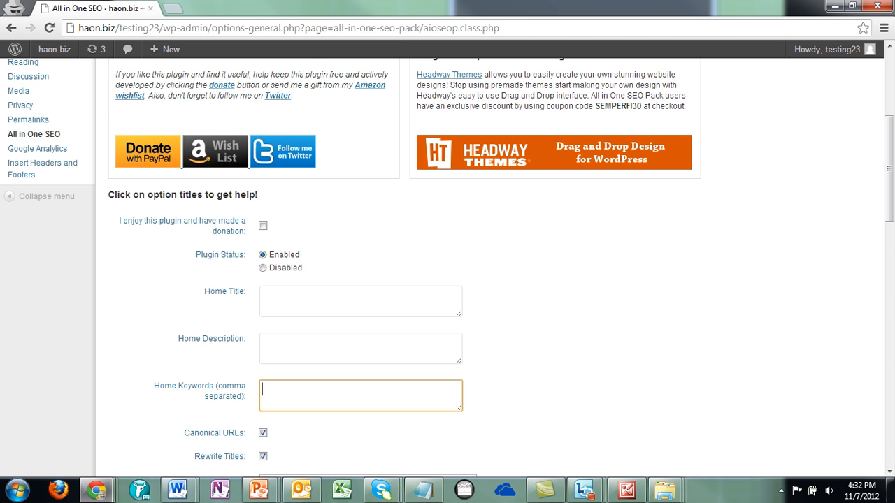
pyautogui.scroll(-5, 447, 280)
# Step: Minimize the browser window to return to the Practical SEO presentation slide on WordPress plugins
pyautogui.scroll(8, 448, 280)
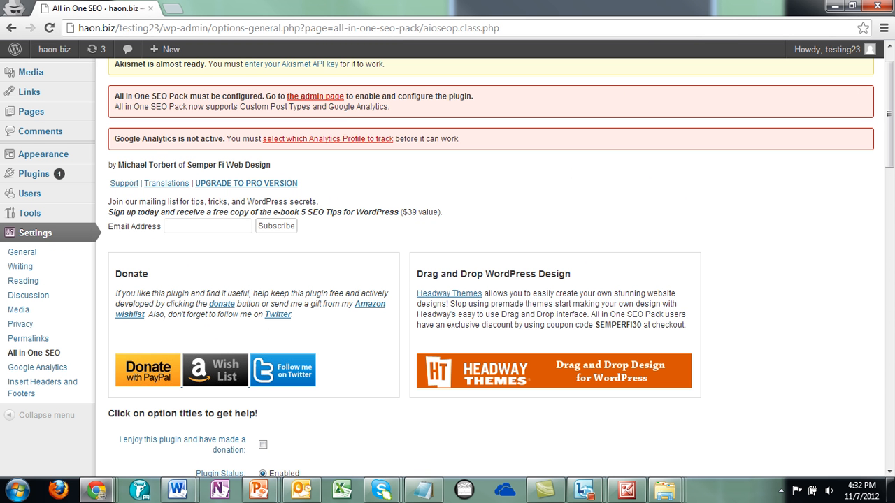
pyautogui.scroll(1, 447, 280)
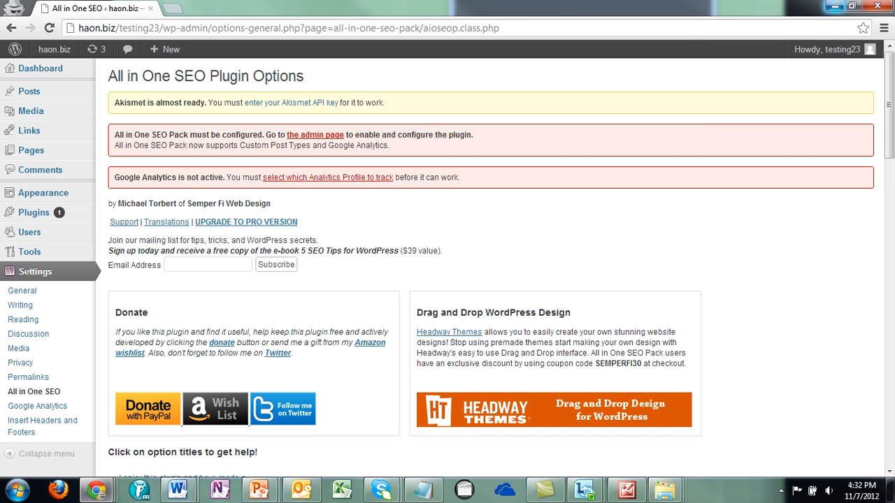
pyautogui.click(835, 6)
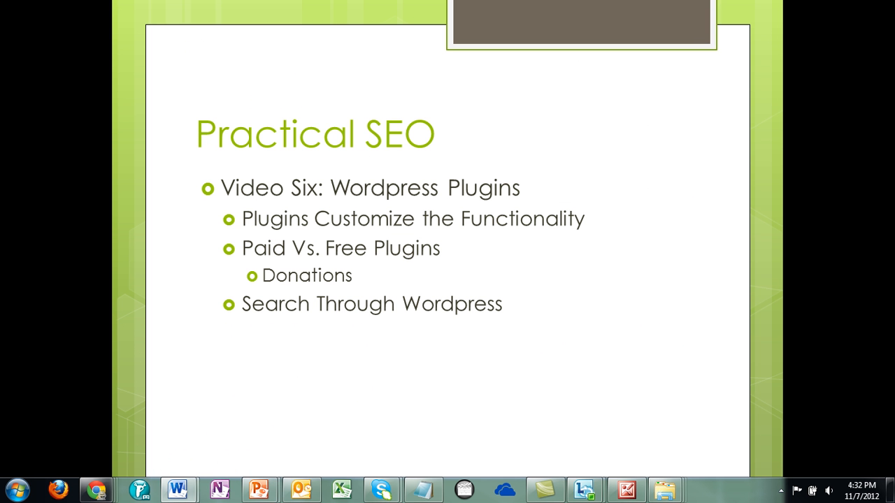